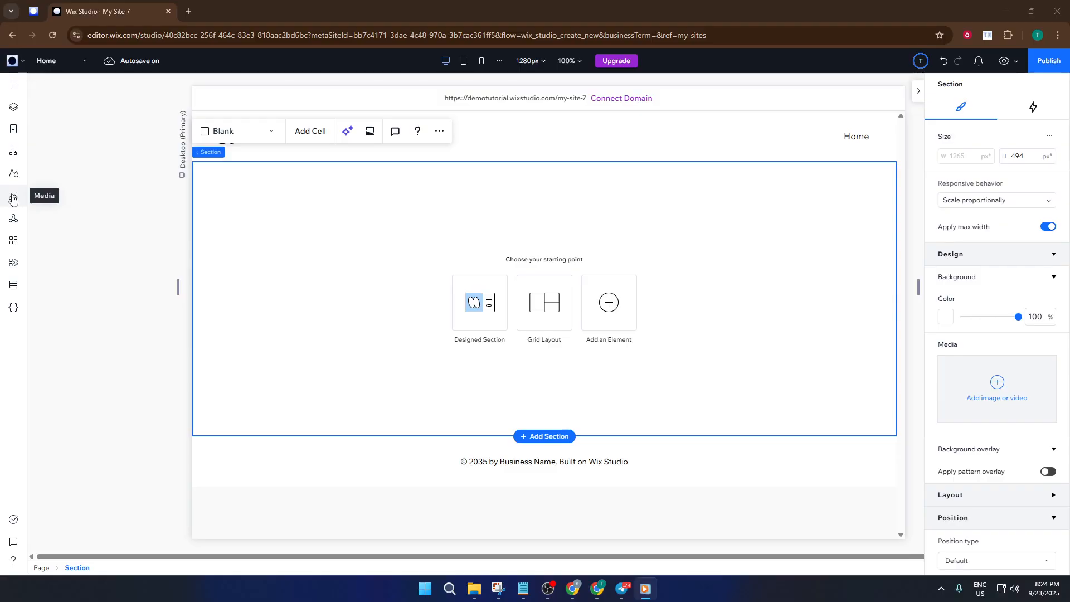
# Step: Insert the Falling Coffee Beans video from the Media from Wix library onto the page
pyautogui.click(13, 198)
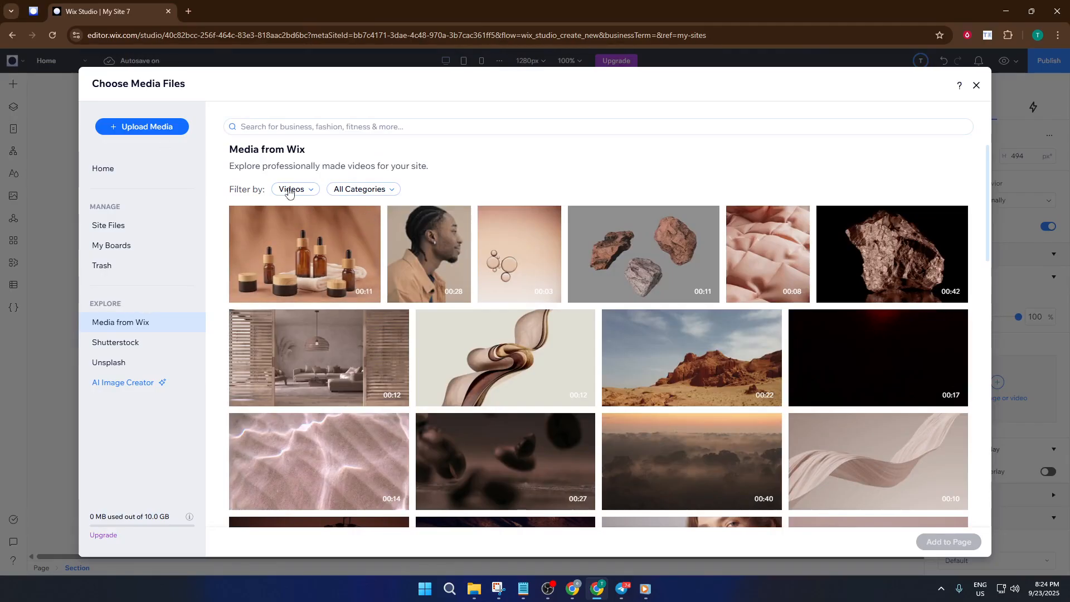
pyautogui.scroll(-2, 582, 313)
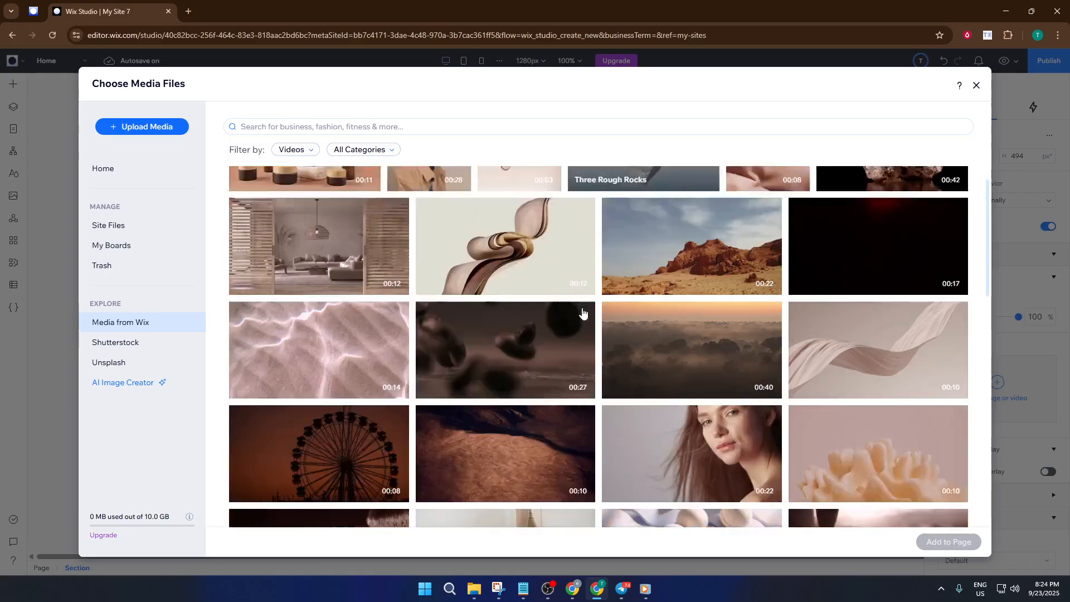
pyautogui.scroll(-1, 583, 313)
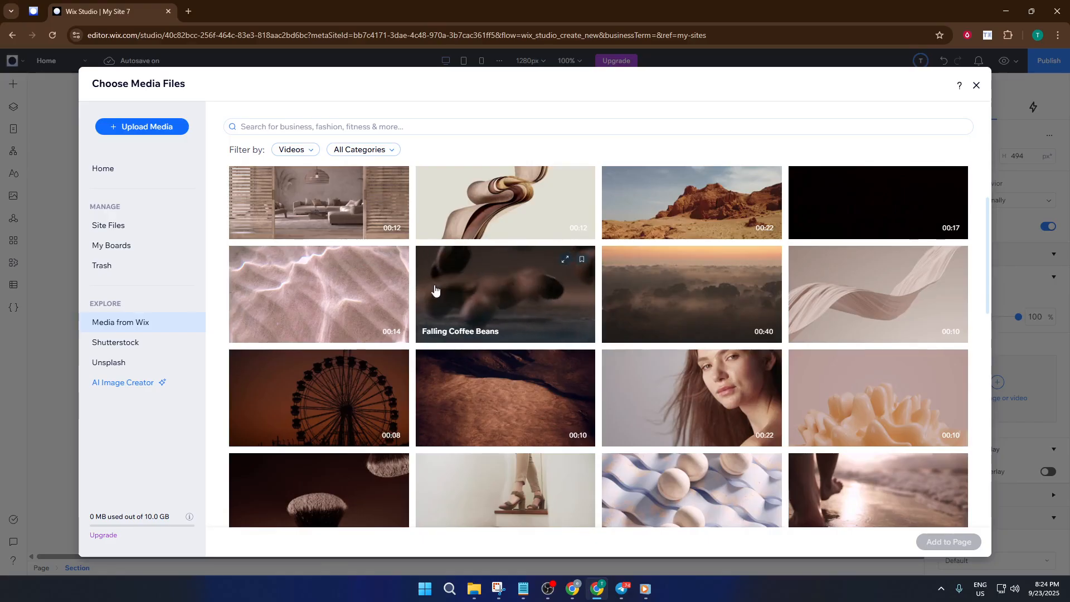
pyautogui.moveTo(389, 304)
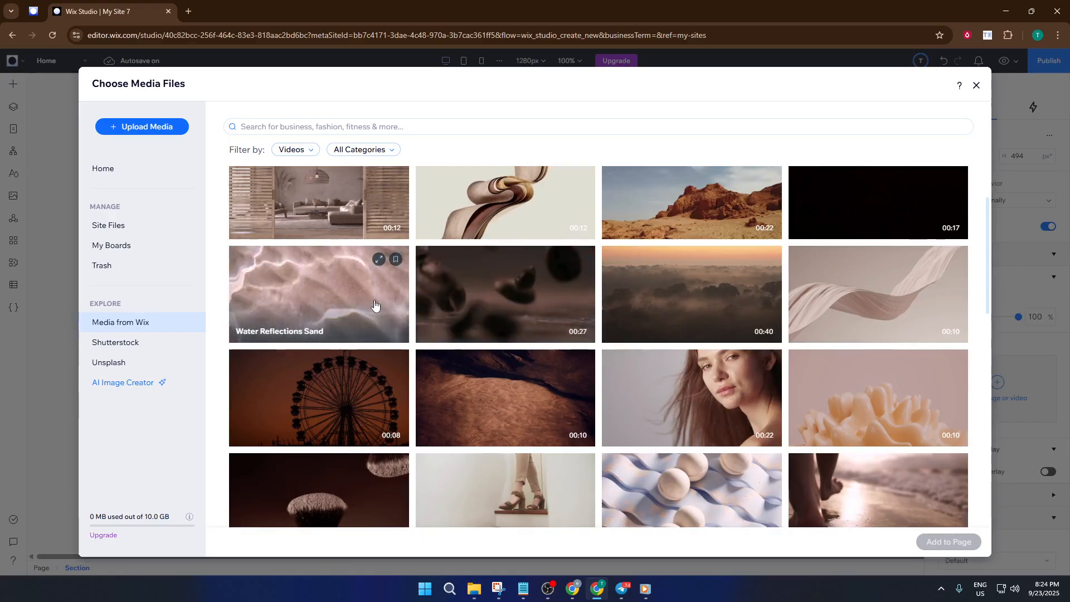
pyautogui.click(525, 303)
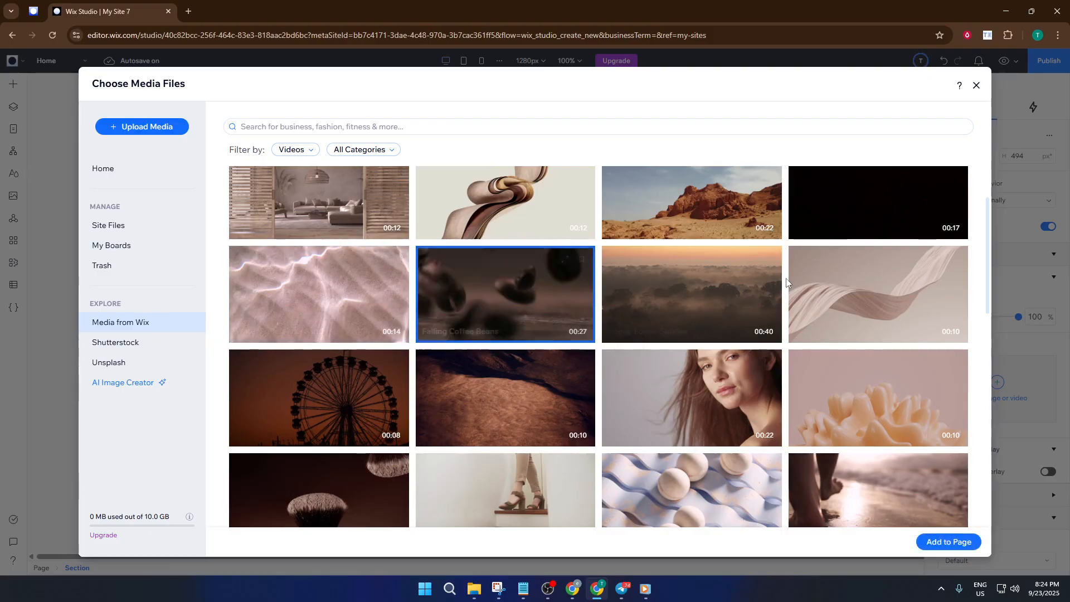
pyautogui.moveTo(901, 360)
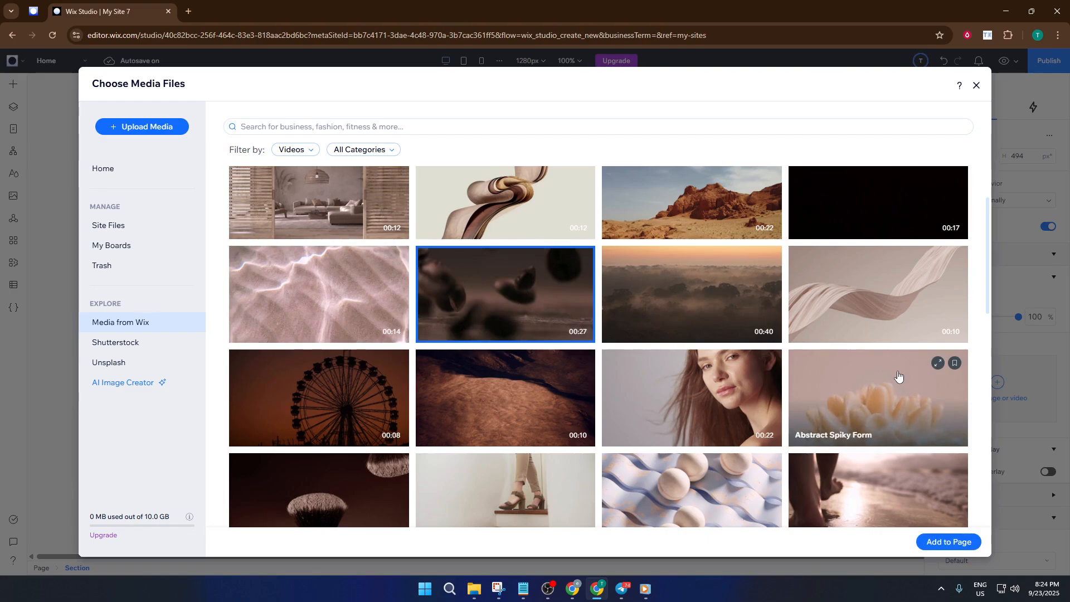
pyautogui.moveTo(891, 320)
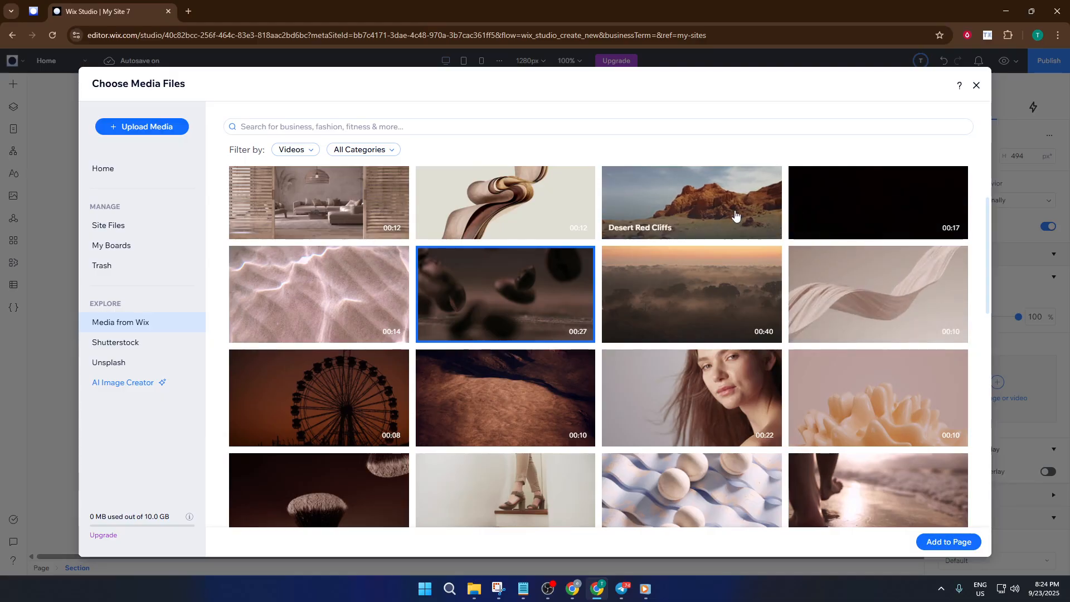
pyautogui.moveTo(517, 315)
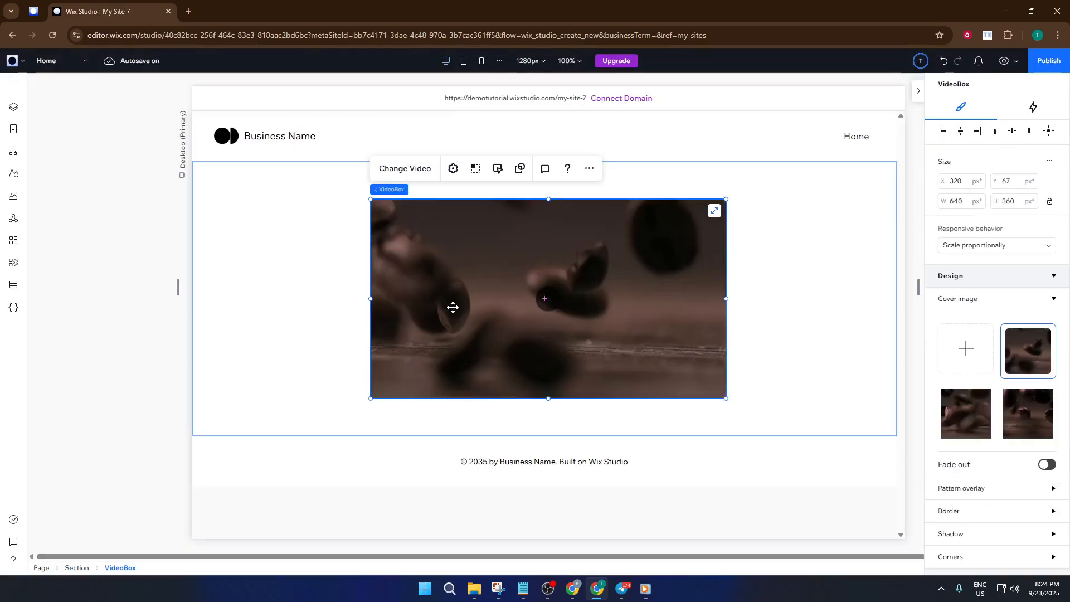
# Step: Move the video box to X 0, Y 0 in the blank section and enlarge it to about 1263 by 491 px
pyautogui.moveTo(435, 307); pyautogui.dragTo(278, 273)
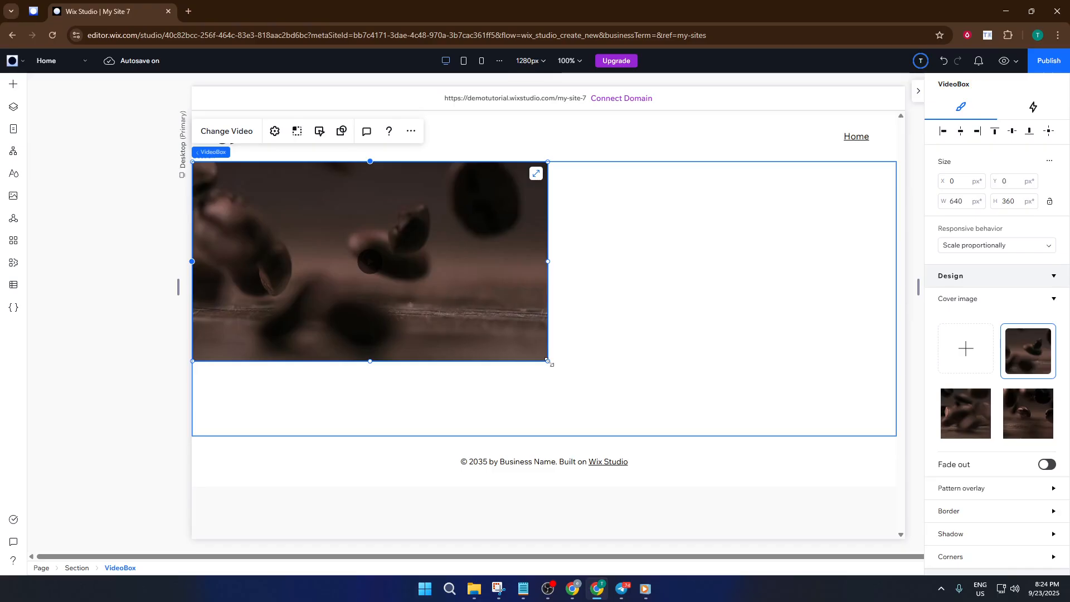
pyautogui.moveTo(548, 362); pyautogui.dragTo(679, 441)
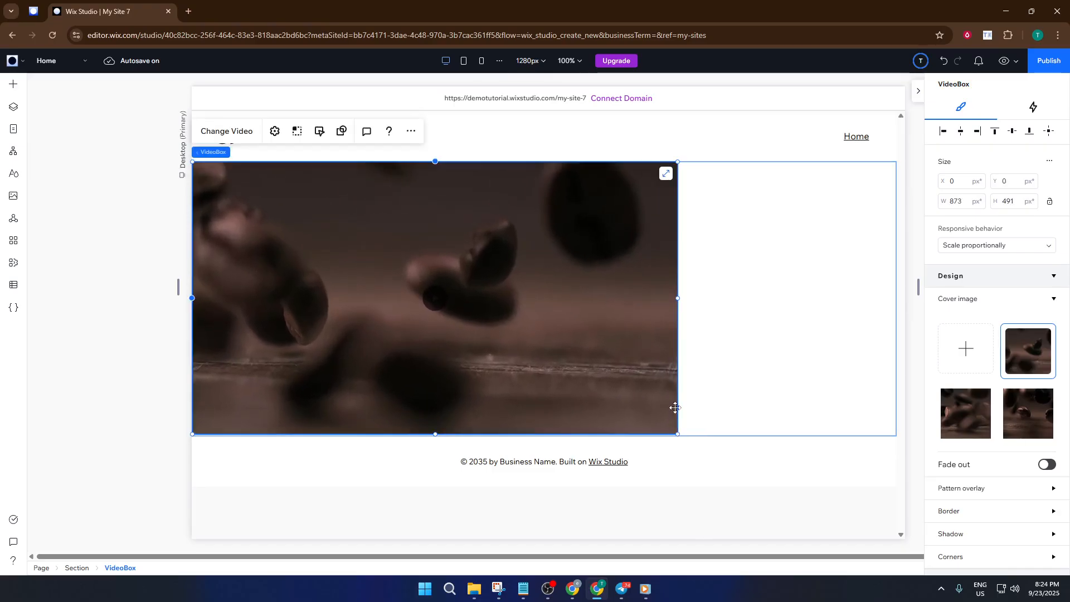
pyautogui.moveTo(677, 297); pyautogui.dragTo(874, 312)
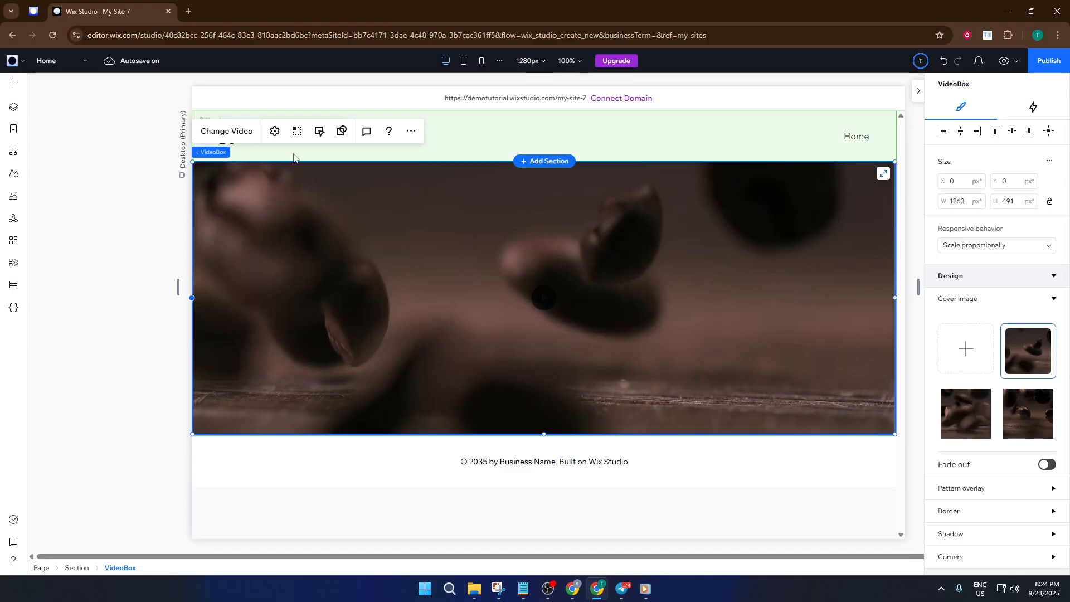
pyautogui.click(132, 162)
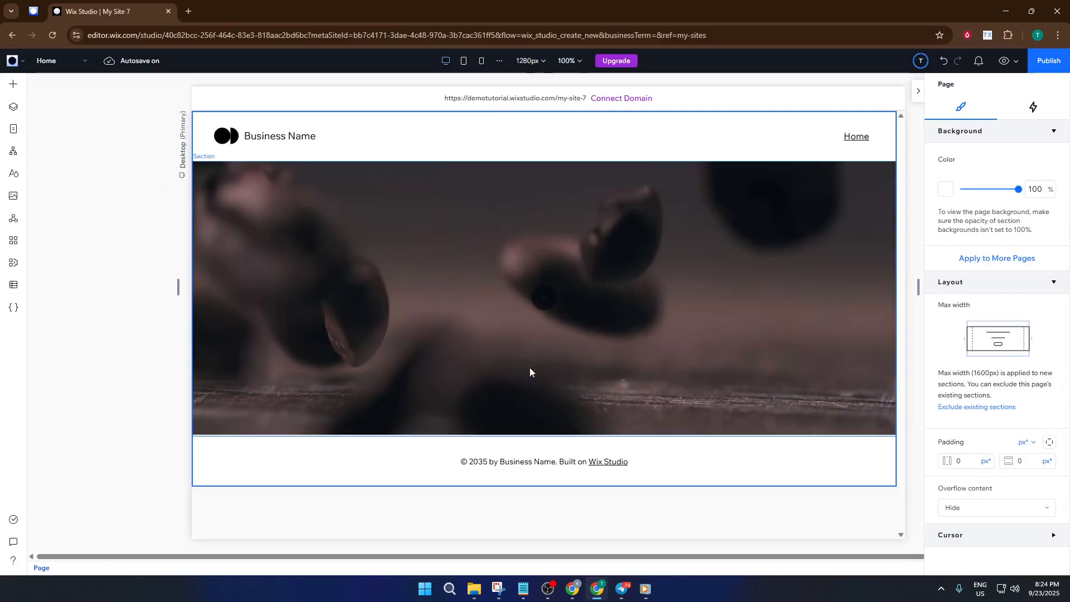
# Step: Add a Title text element over the middle of the coffee video, at about X 524, Y 220 px
pyautogui.click(14, 85)
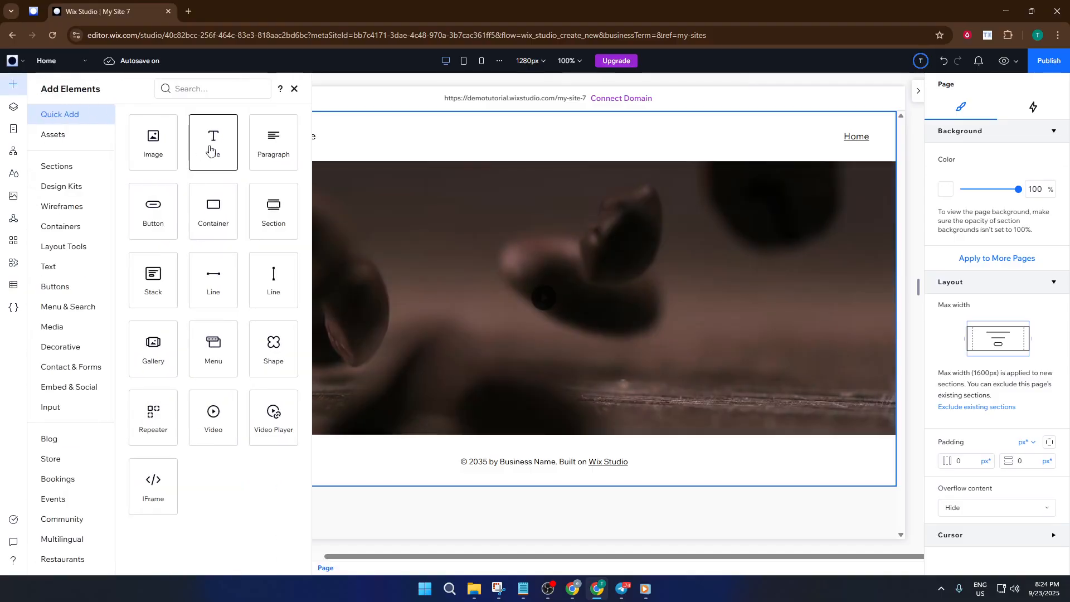
pyautogui.moveTo(217, 148); pyautogui.dragTo(537, 192)
pyautogui.click(528, 299)
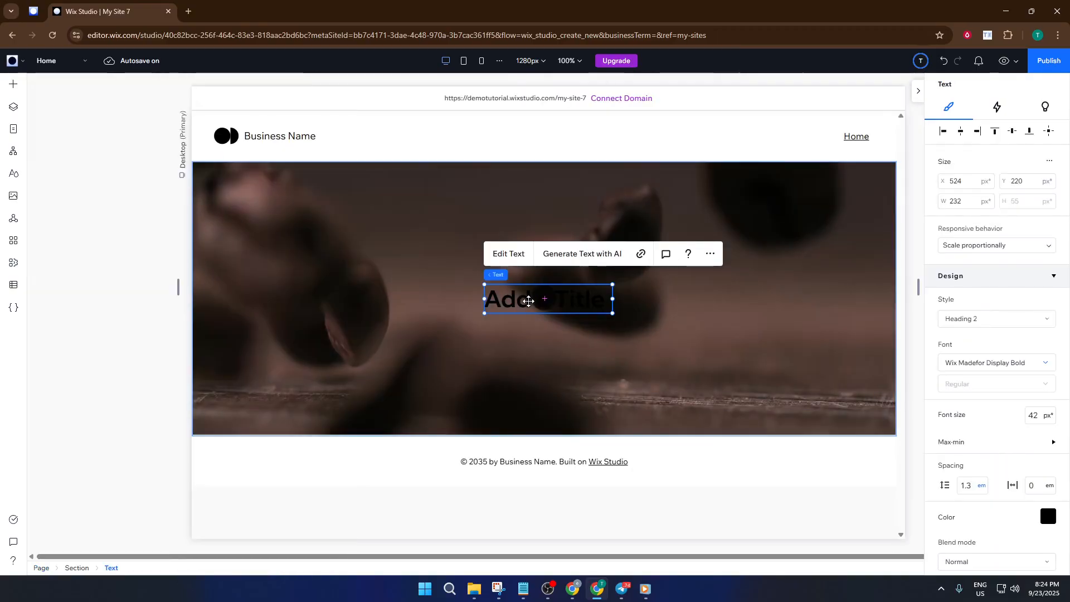
# Step: Replace the title's placeholder text with DEMO
pyautogui.doubleClick(594, 305)
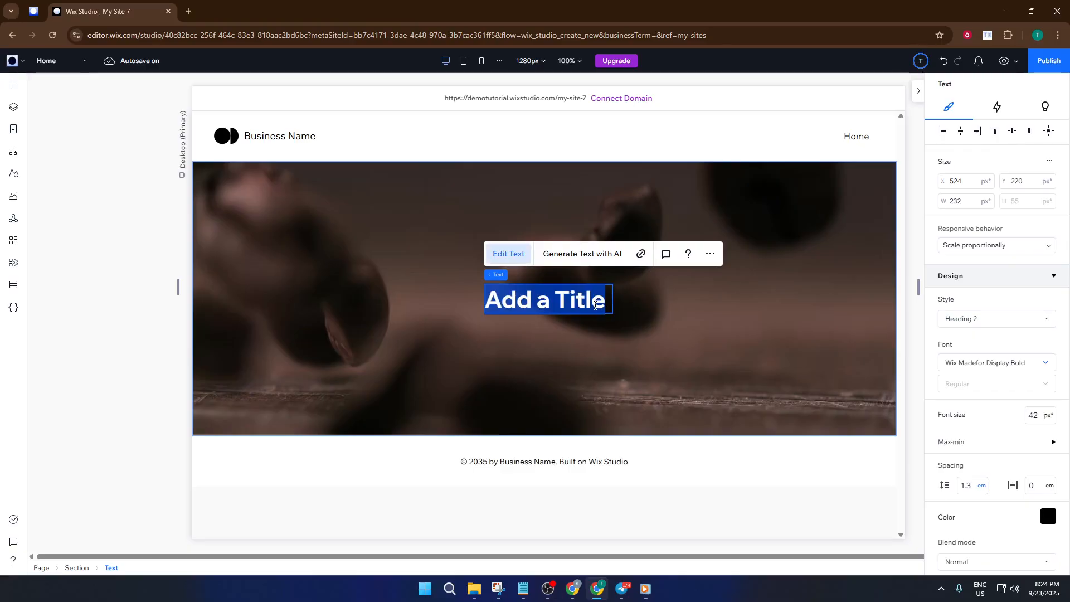
pyautogui.write('DEM')
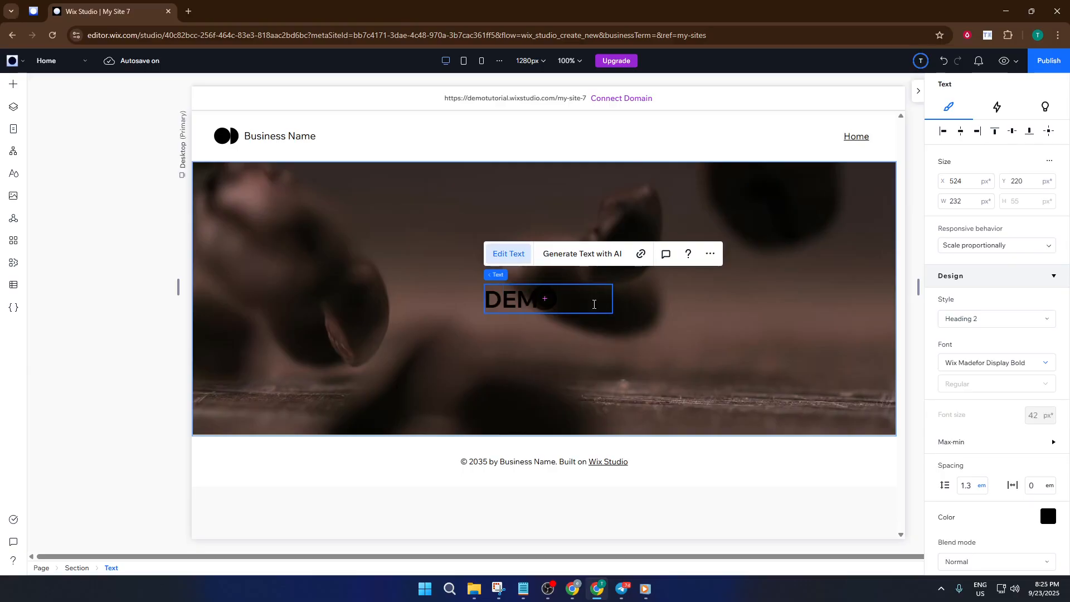
pyautogui.hotkey('ctrl', 'a')
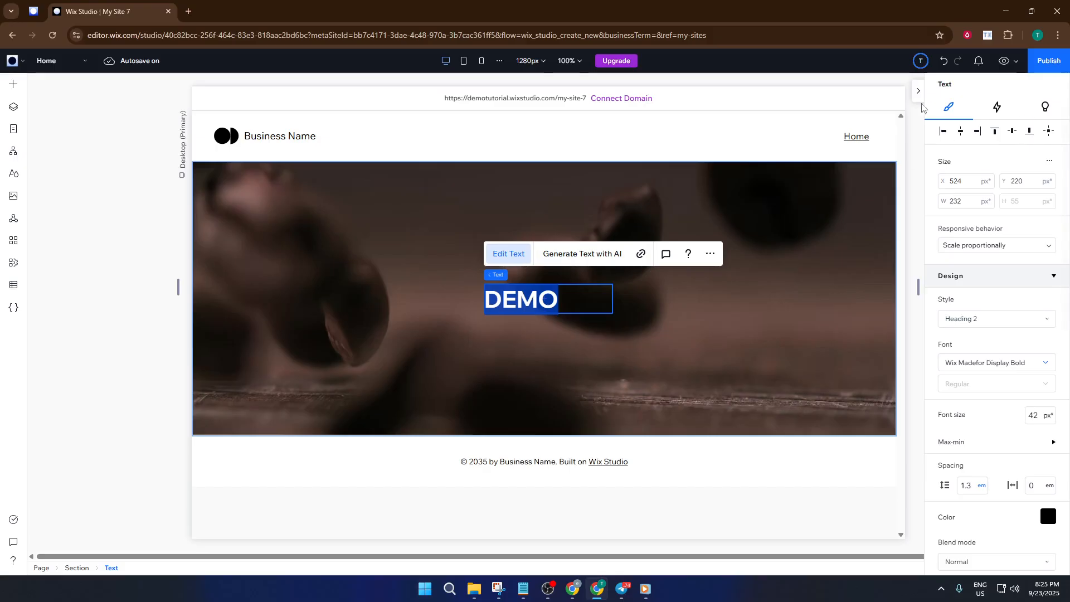
pyautogui.click(543, 305)
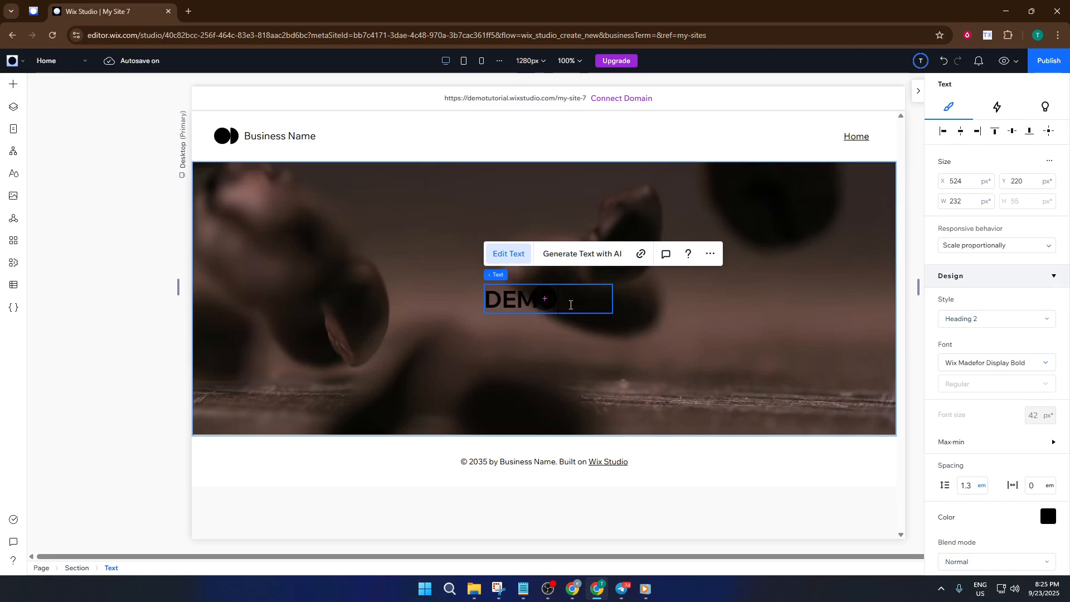
# Step: Replace the whole title text over the video with COFFEE
pyautogui.moveTo(572, 303); pyautogui.dragTo(478, 307)
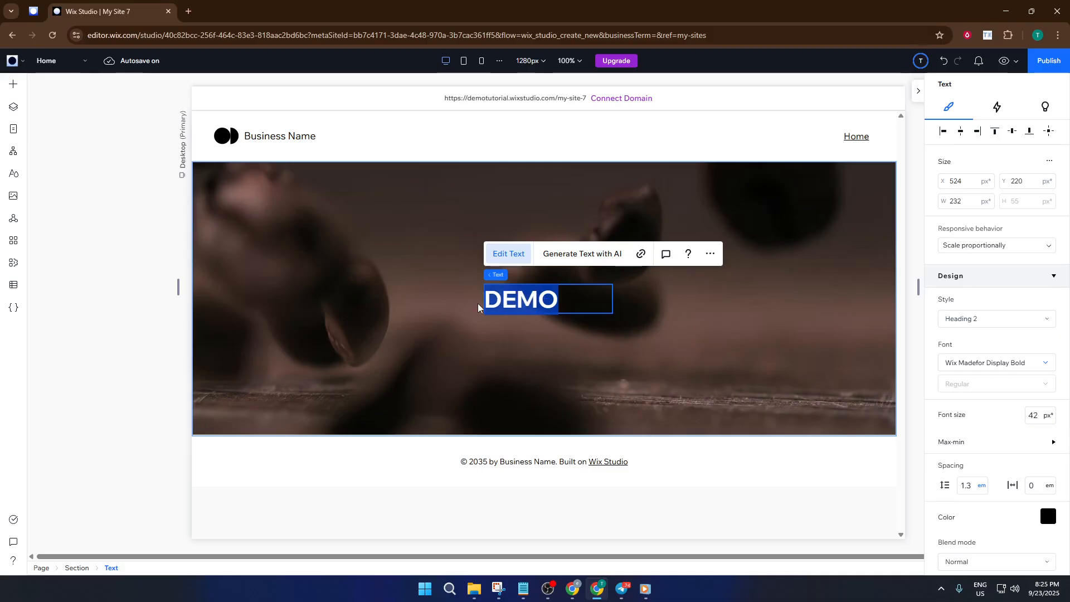
pyautogui.write('C')
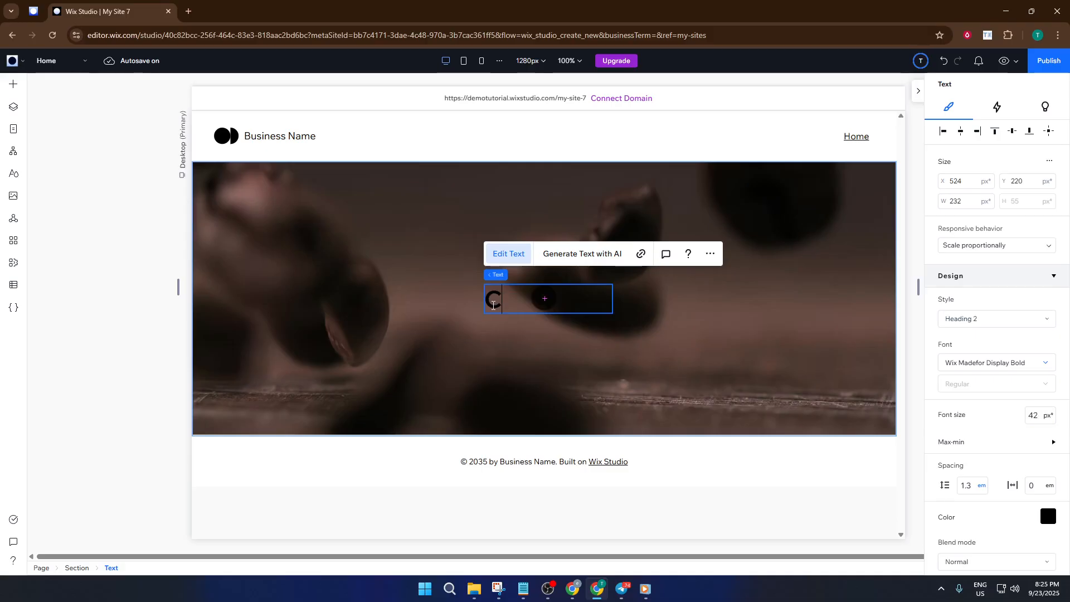
pyautogui.write('OFF')
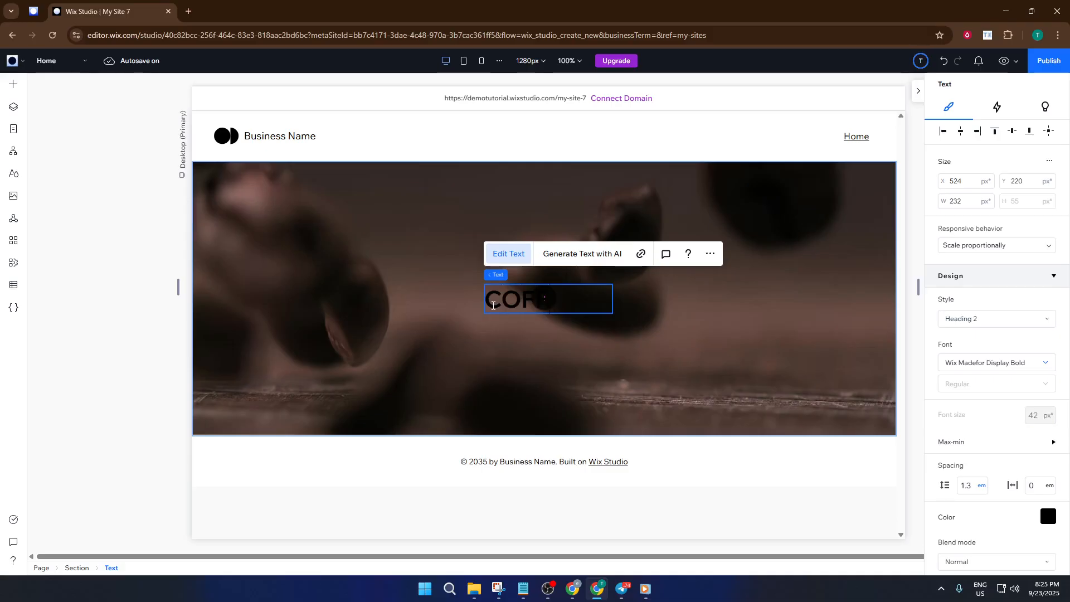
pyautogui.write('EE')
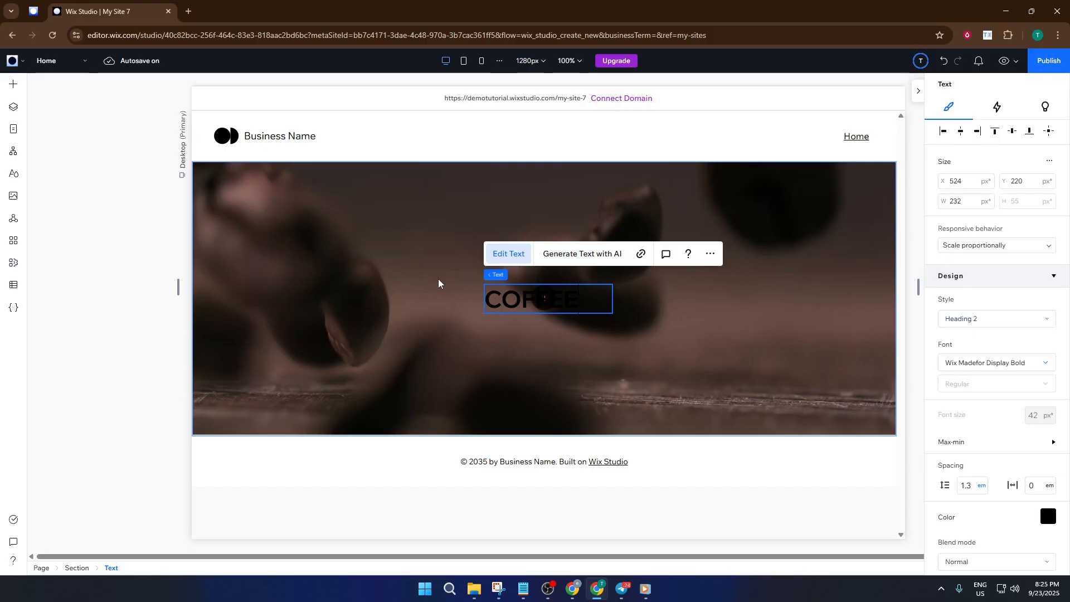
# Step: Change the colour of the COFFEE title text to the white theme colour, #FFFFFF
pyautogui.hotkey('ctrl', 'a')
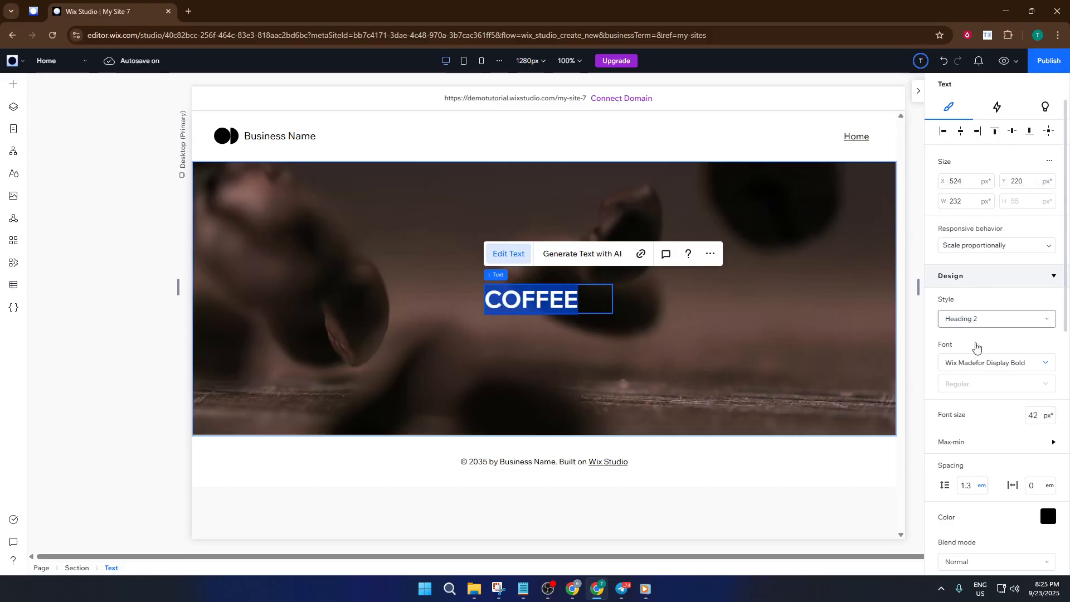
pyautogui.click(1049, 519)
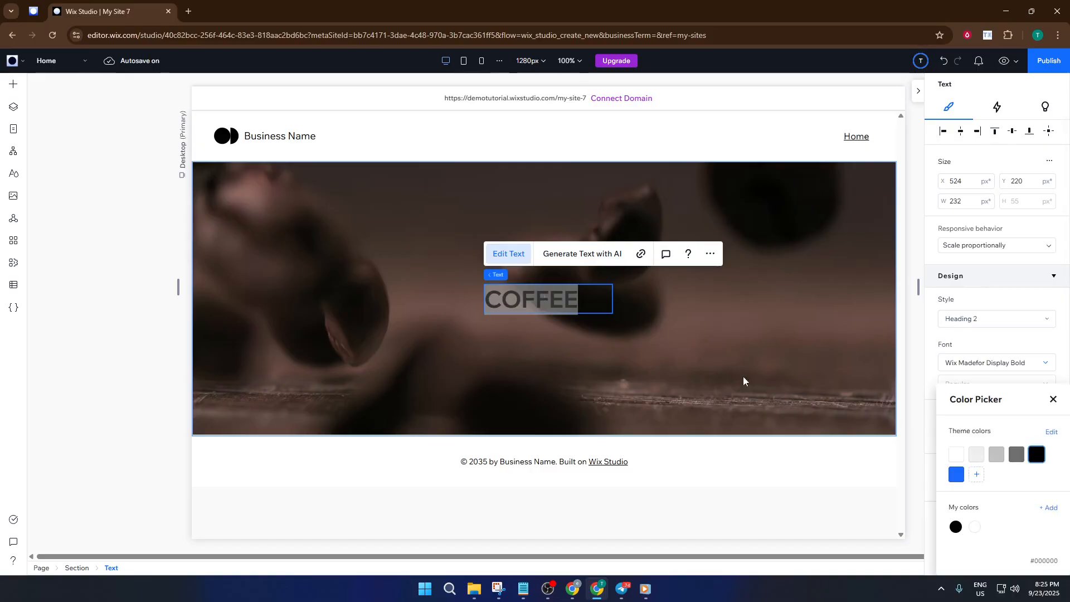
pyautogui.click(956, 454)
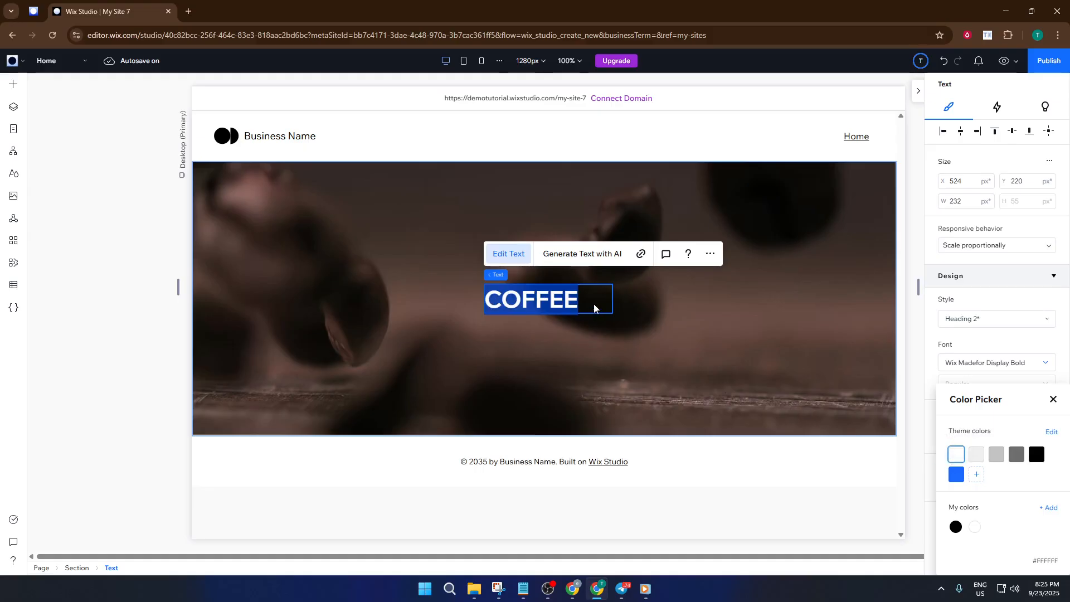
pyautogui.click(16, 89)
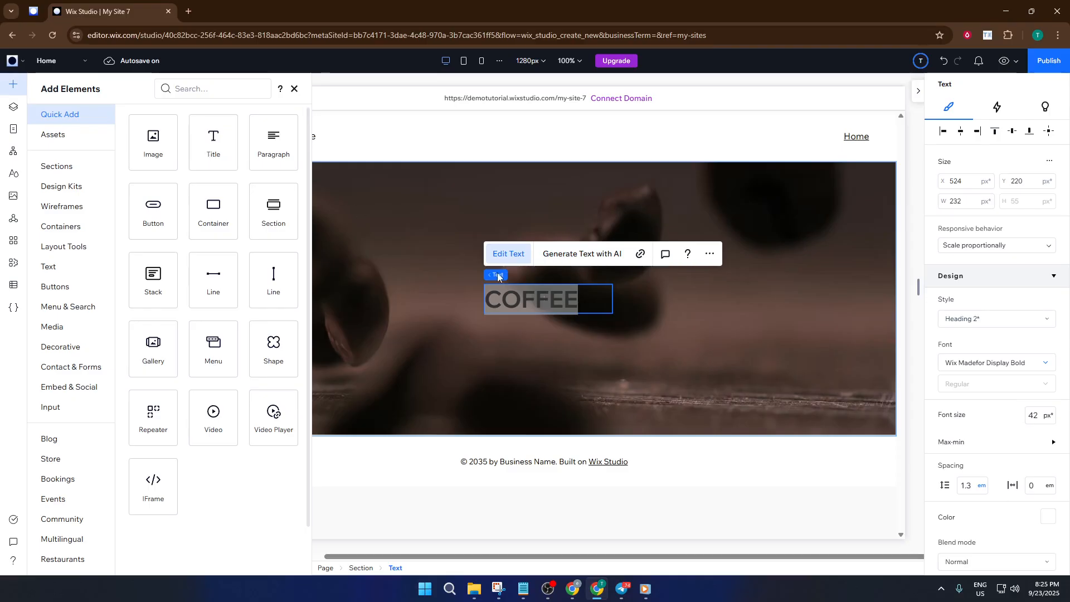
pyautogui.click(592, 308)
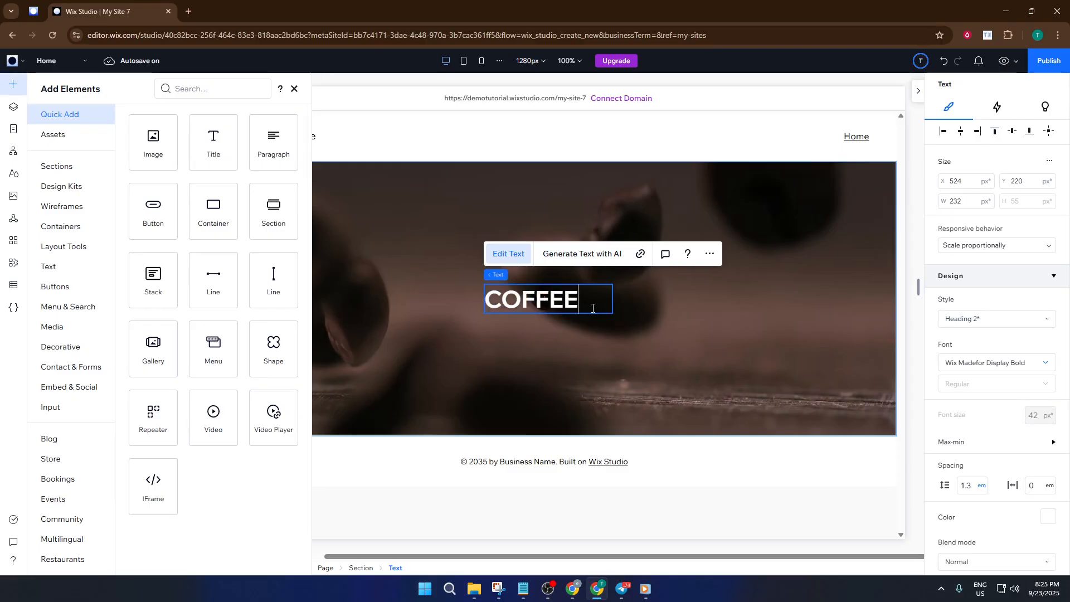
# Step: Widen the COFFEE title's text box to about 424 px, extending it on its right side
pyautogui.click(655, 304)
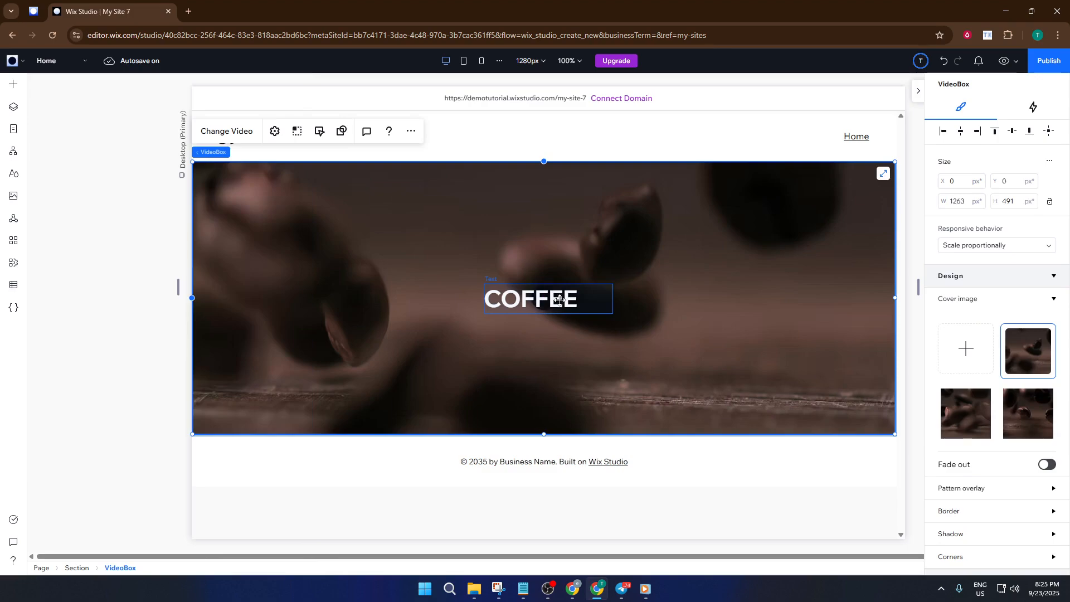
pyautogui.click(558, 299)
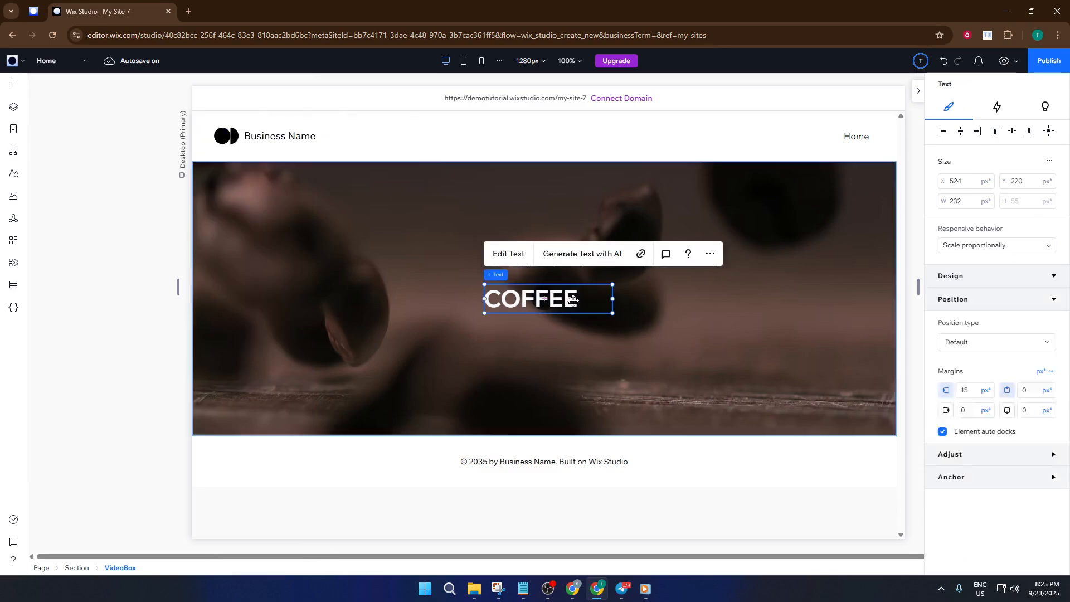
pyautogui.click(611, 300)
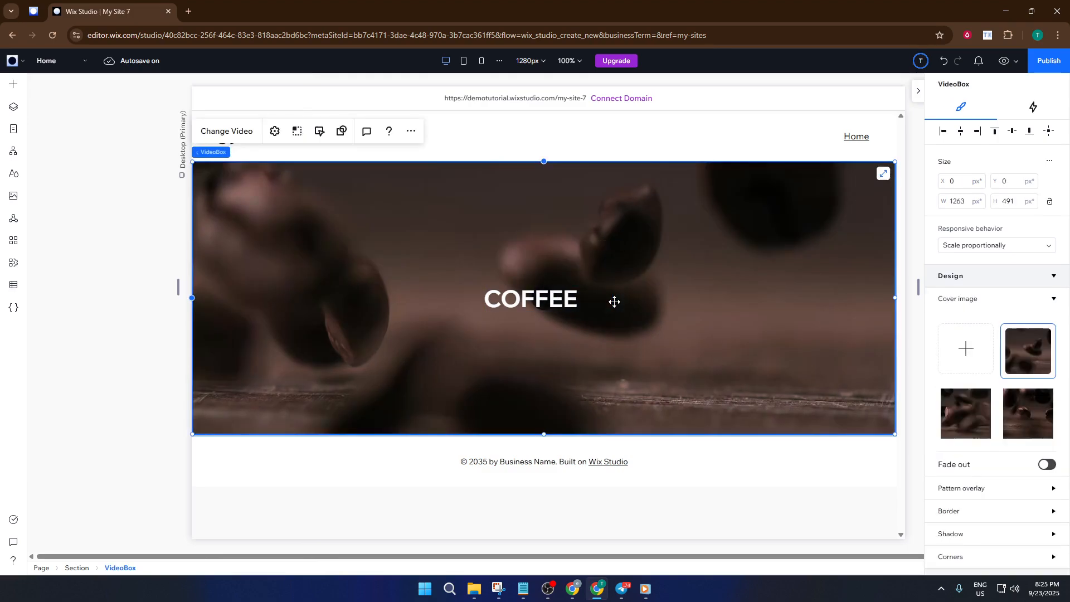
pyautogui.click(584, 299)
pyautogui.moveTo(612, 299); pyautogui.dragTo(719, 300)
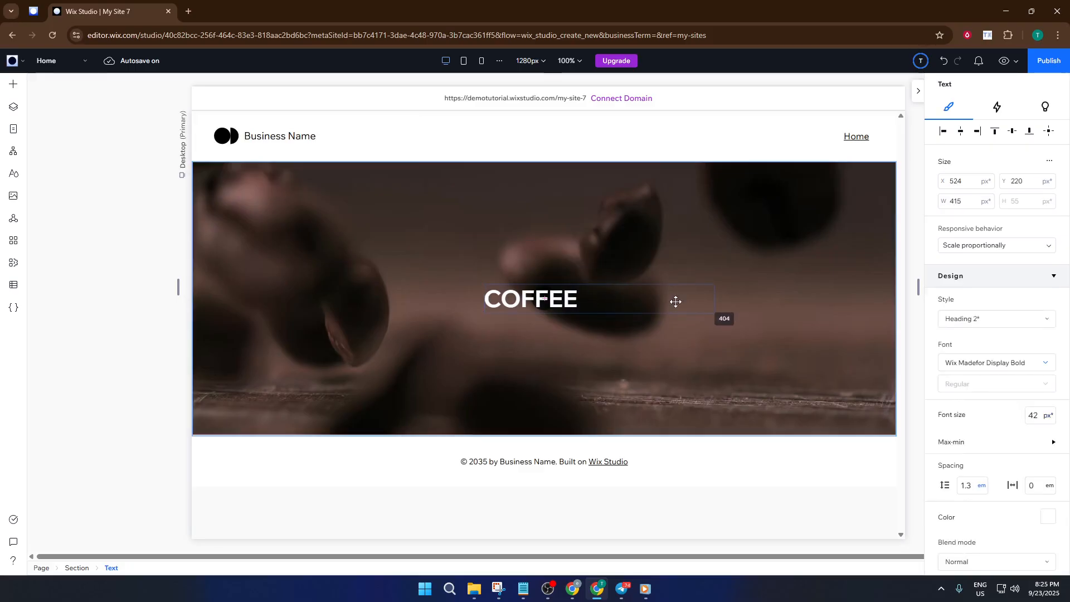
# Step: Extend the COFFEE title over the video so that it reads COFFEE BREWERY
pyautogui.doubleClick(600, 298)
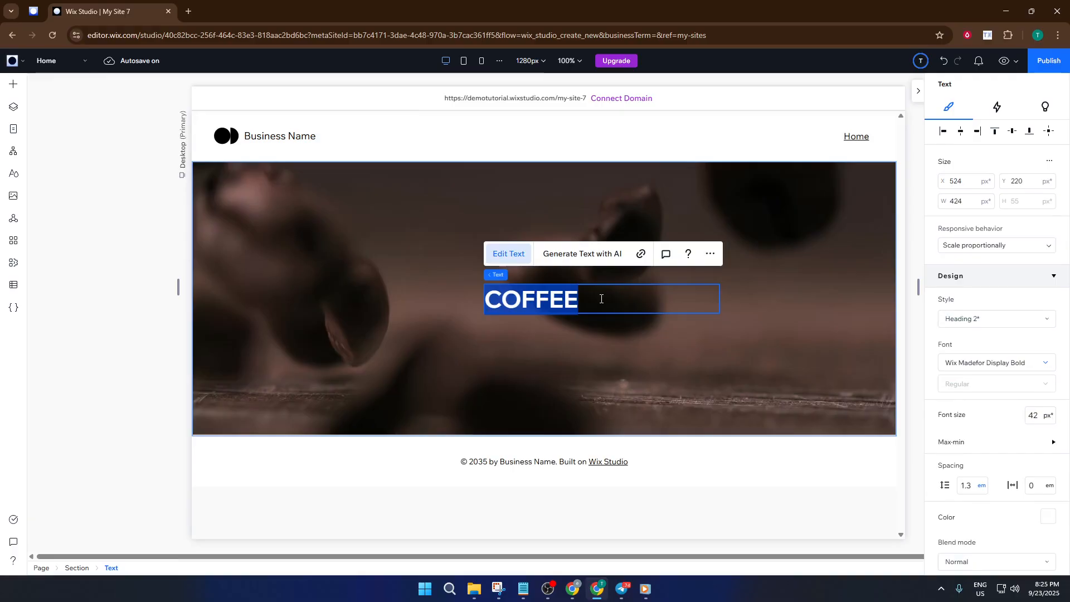
pyautogui.click(606, 297)
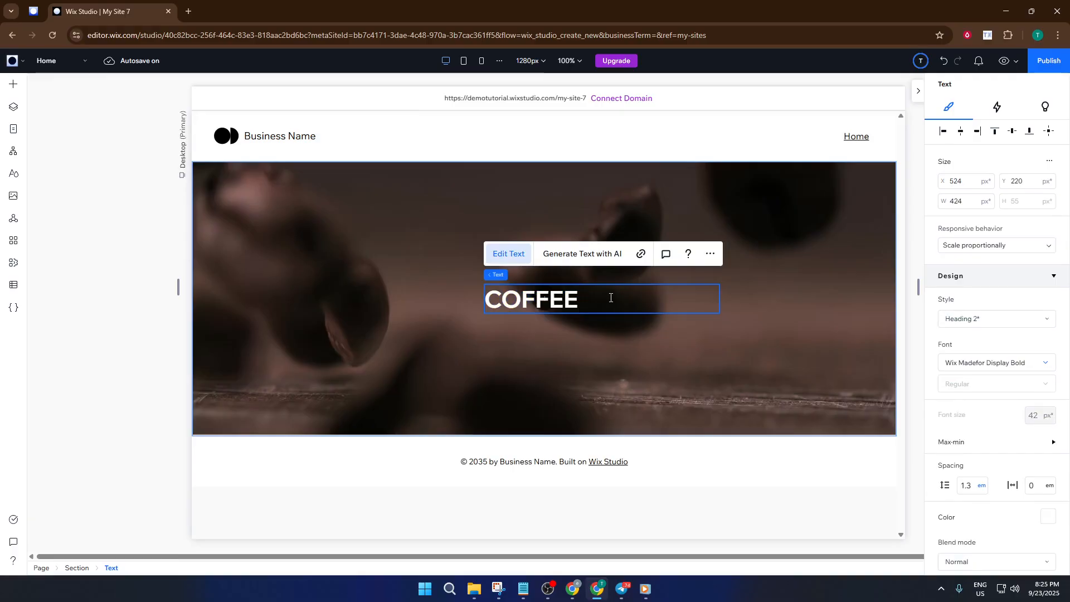
pyautogui.write('V')
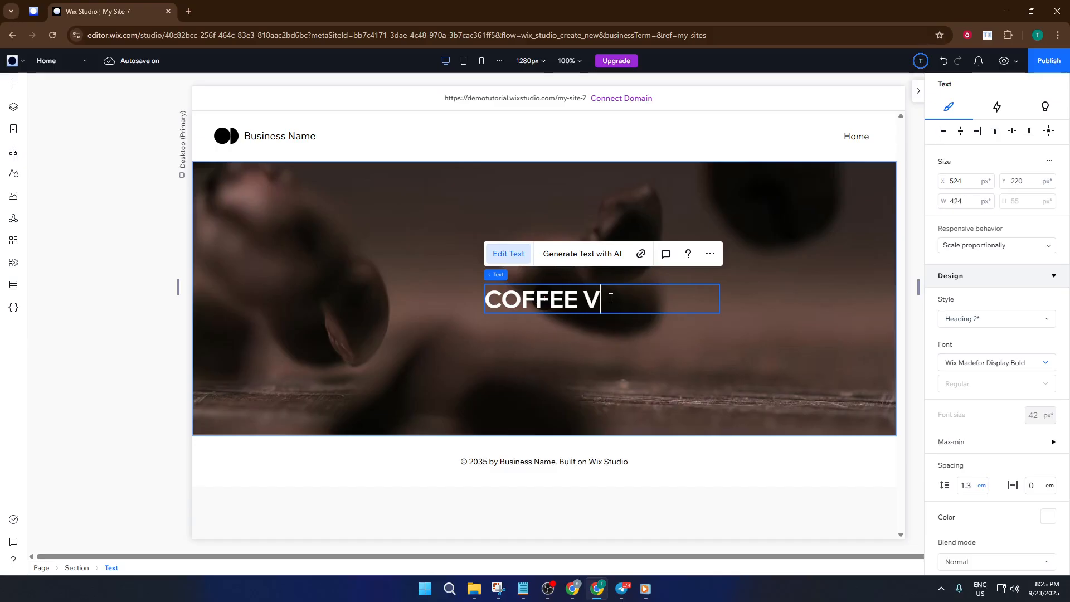
pyautogui.press('BackSpace')
pyautogui.write('BRE')
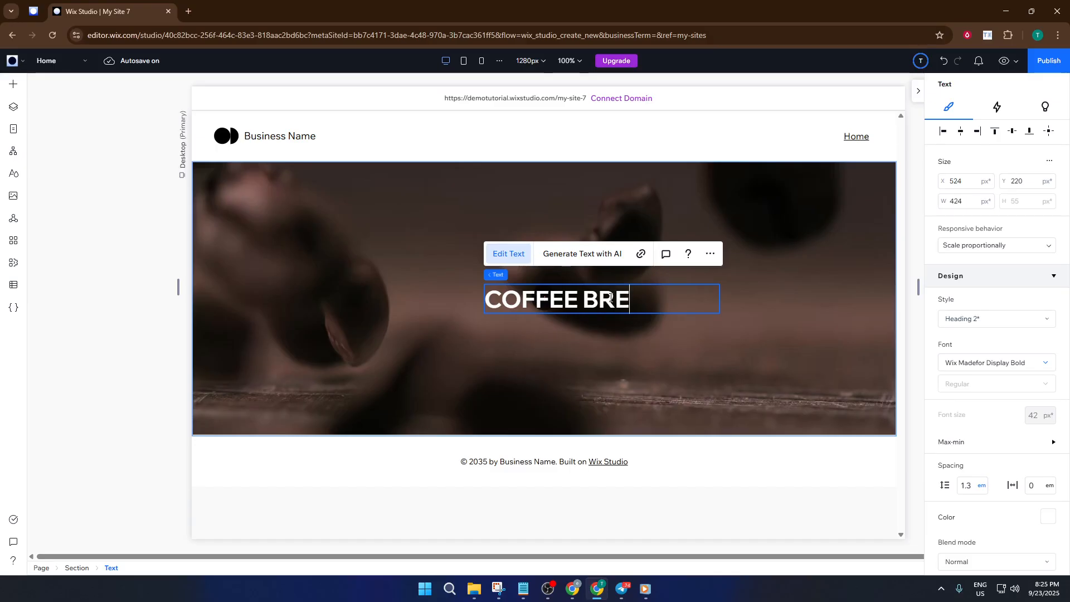
pyautogui.write('E')
pyautogui.press('BackSpace')
pyautogui.write('WER')
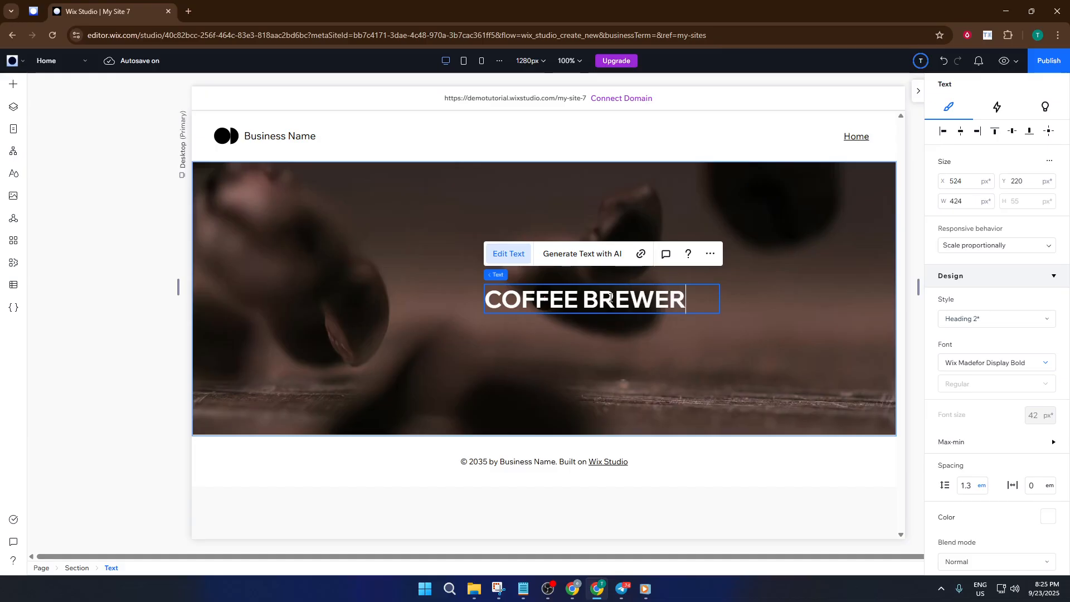
pyautogui.write('Y')
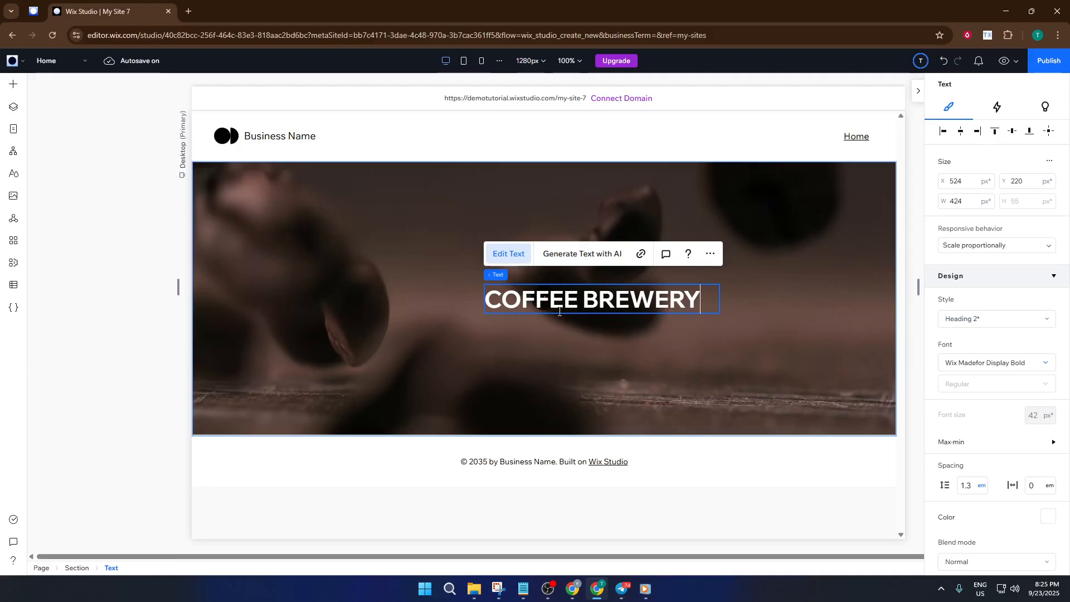
pyautogui.click(589, 326)
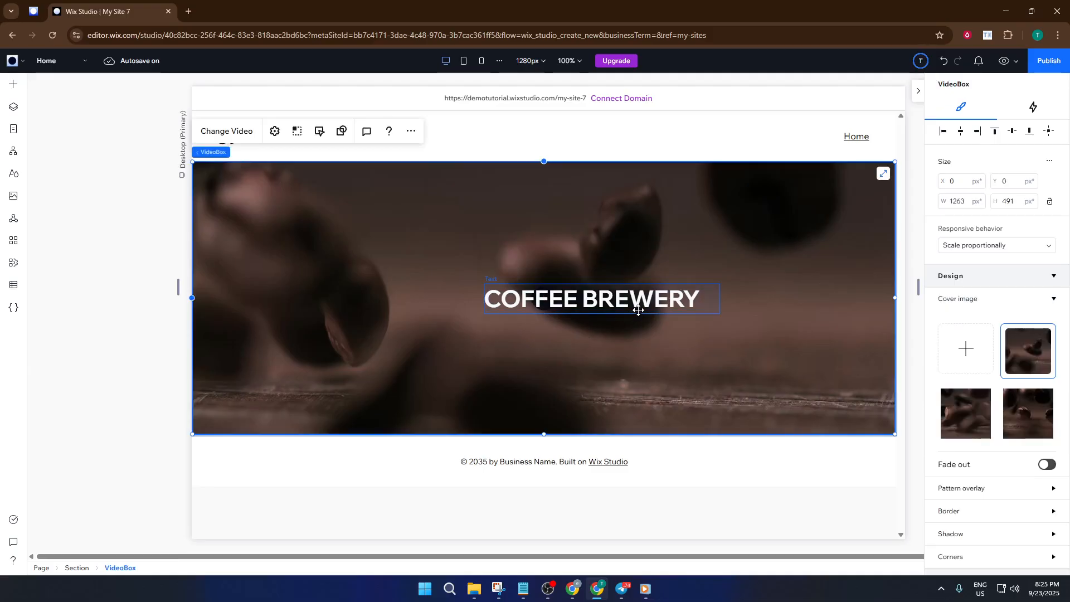
# Step: Enlarge the COFFEE BREWERY title to a font size of about 74 px and move it against the video's left edge
pyautogui.click(538, 304)
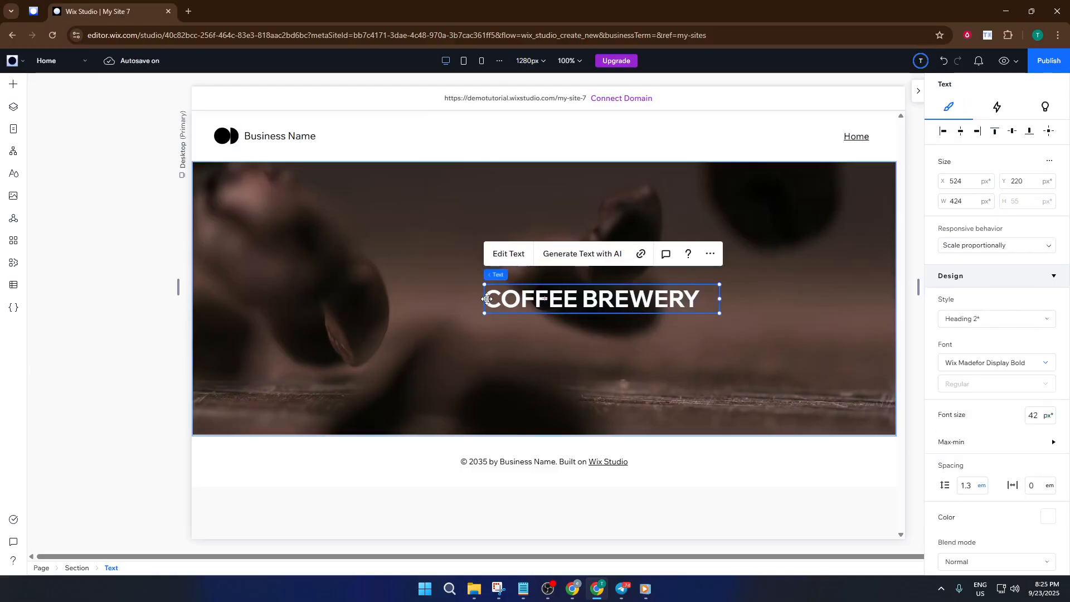
pyautogui.moveTo(483, 299); pyautogui.dragTo(271, 352)
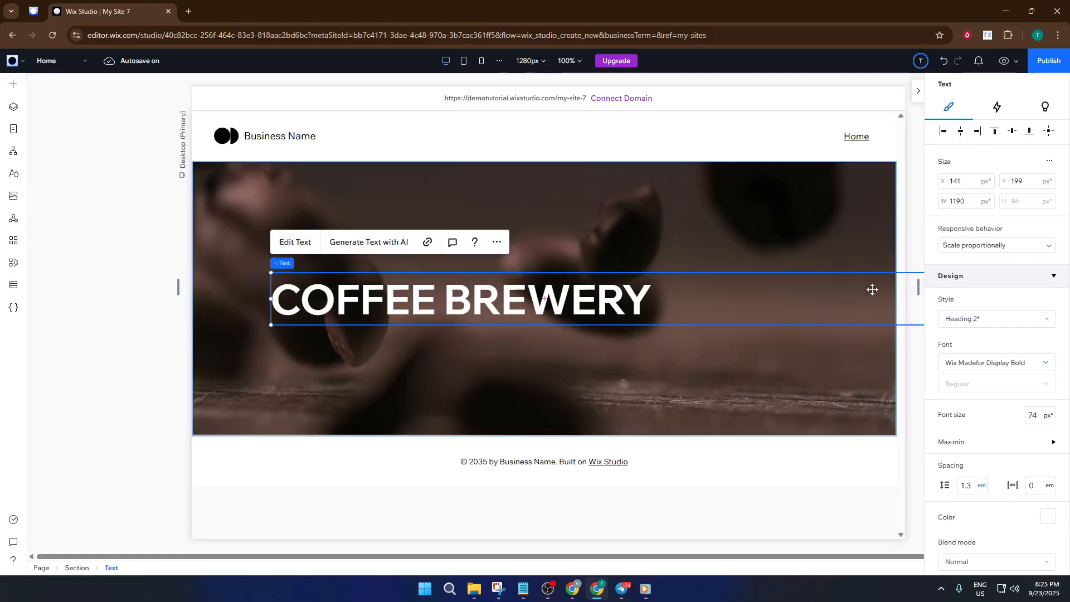
pyautogui.moveTo(644, 299); pyautogui.dragTo(566, 298)
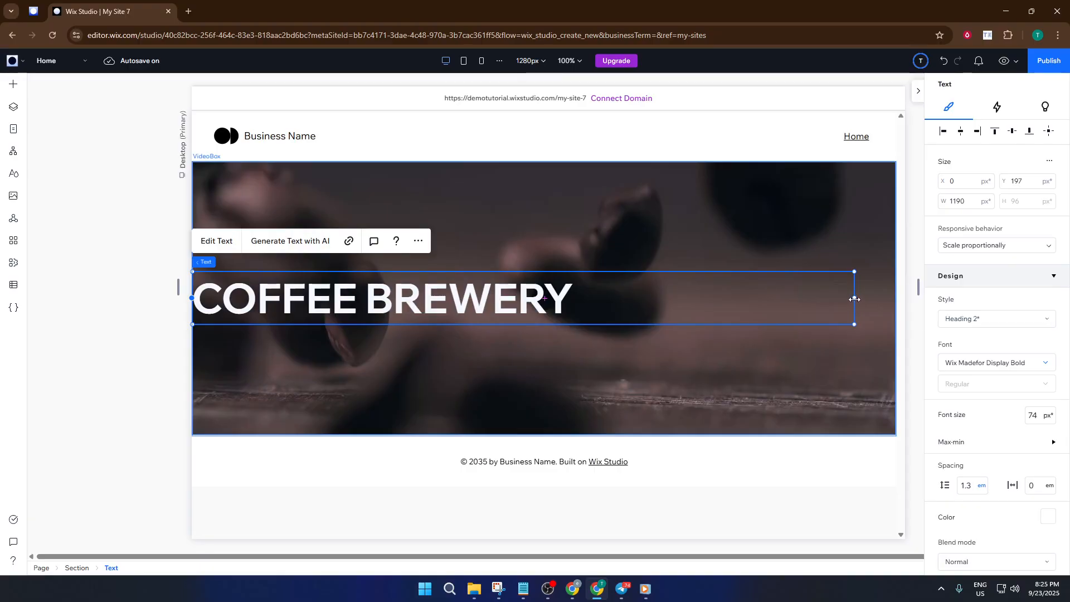
# Step: Narrow the title's text box to about 696 px and centre it horizontally over the video, at about X 285 px
pyautogui.moveTo(854, 299); pyautogui.dragTo(578, 301)
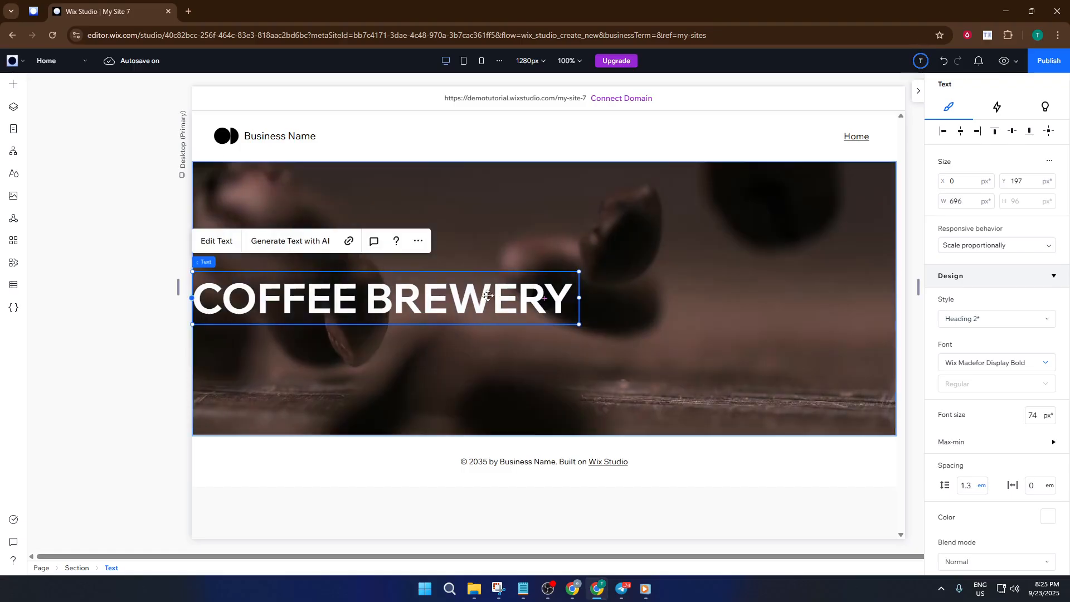
pyautogui.moveTo(488, 296); pyautogui.dragTo(629, 296)
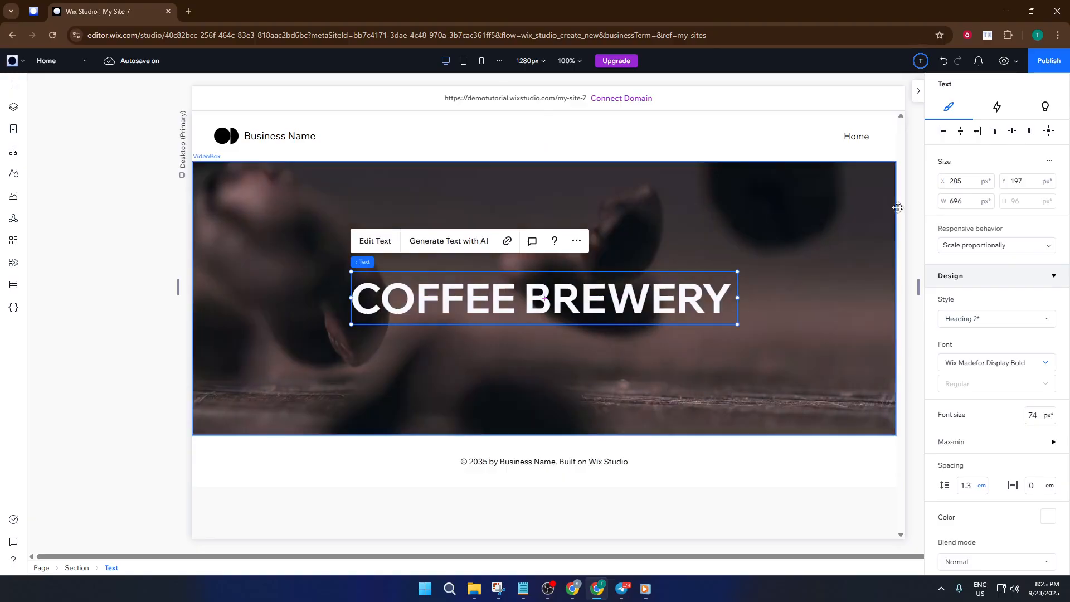
# Step: Preview the home page to check the video section with its title
pyautogui.click(1005, 62)
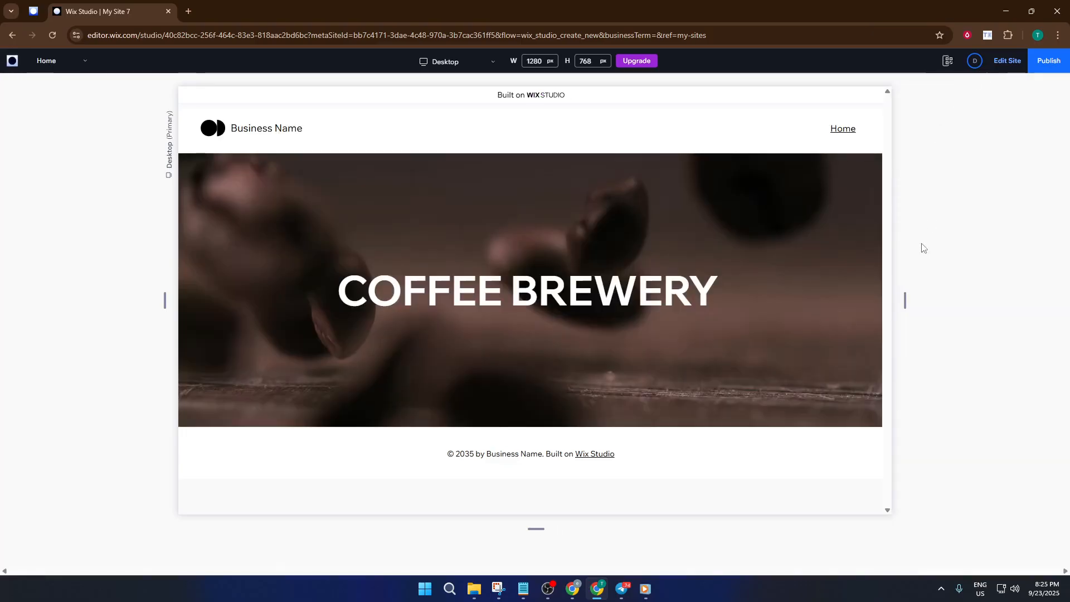